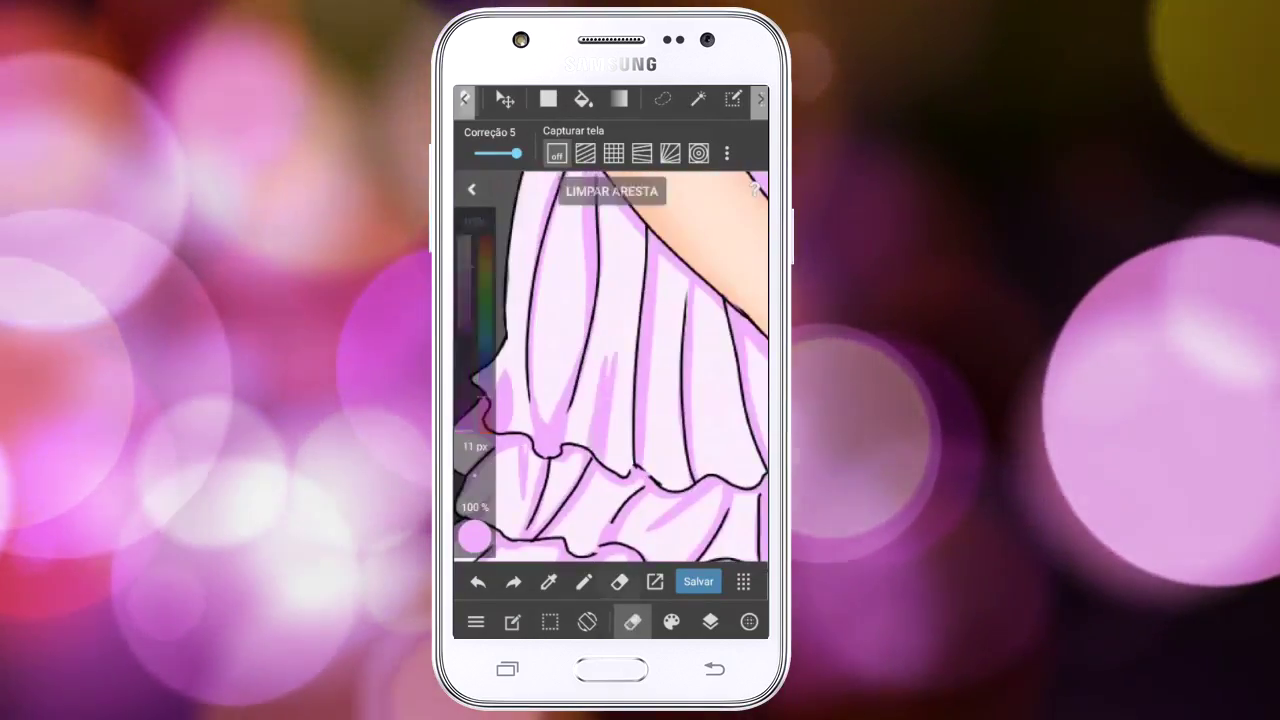
Zoom out to view the whole finished illustration of the blonde girl in the lavender dress.
scroll(640, 365, down, 3)
scroll(640, 365, down, 3)
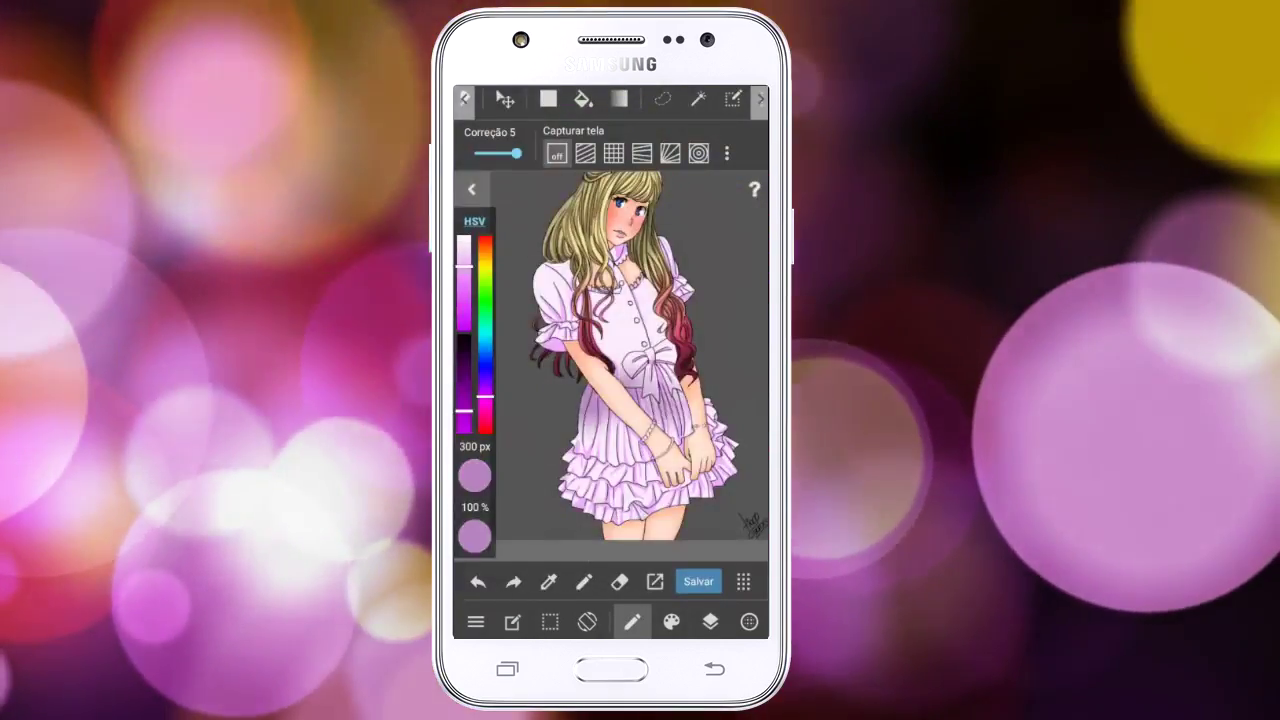